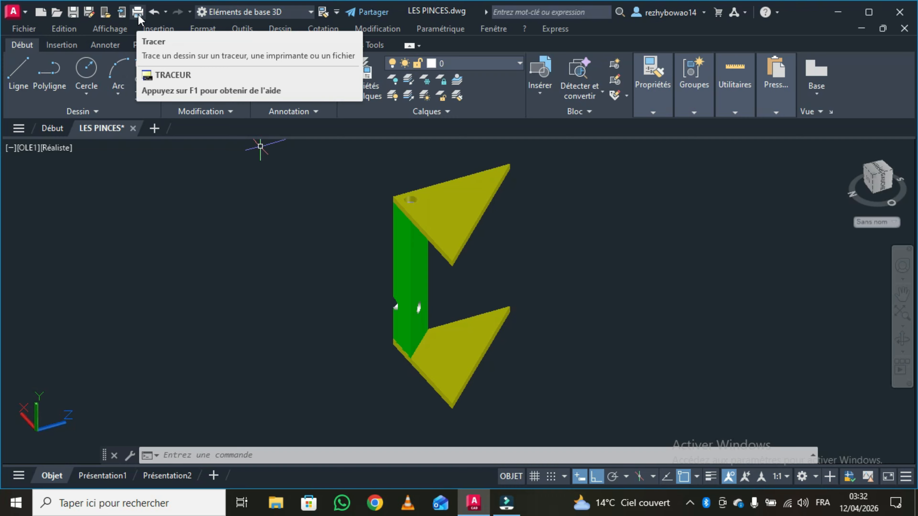
Start plotting the model with the PublishToWeb JPG.pc3 plotter and its default Sun Haute résolution (1600.00 x 1280.00 pixels) paper format
click(138, 16)
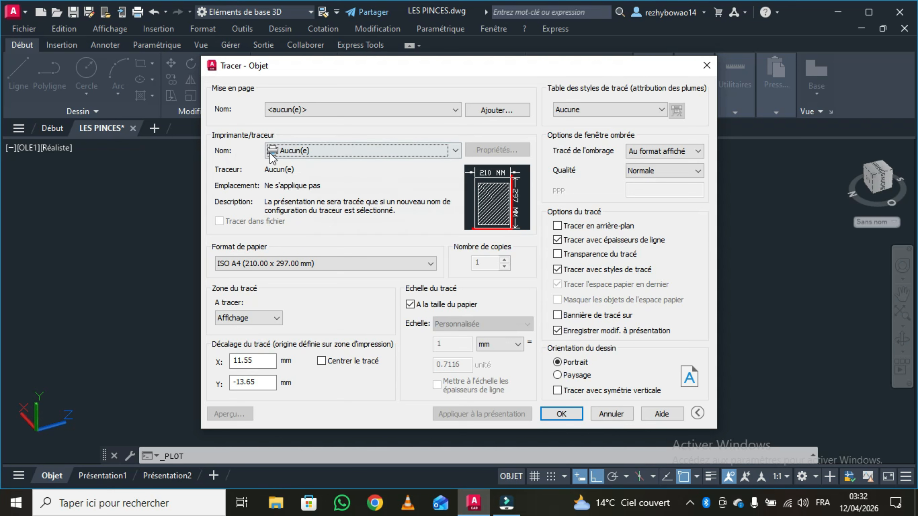
click(455, 151)
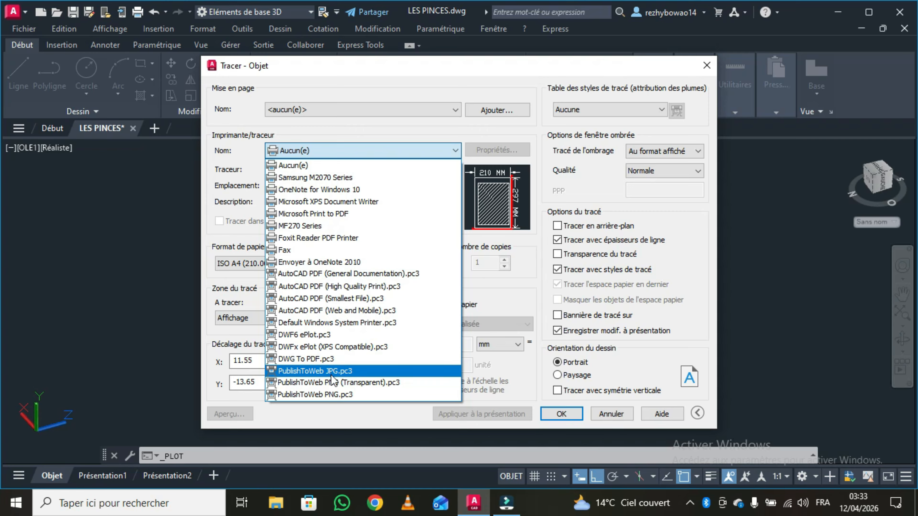
click(351, 371)
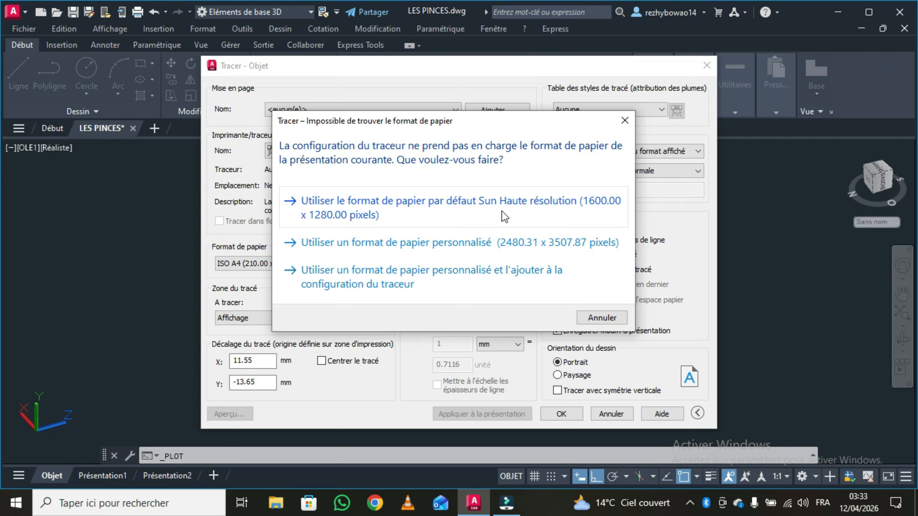
click(545, 214)
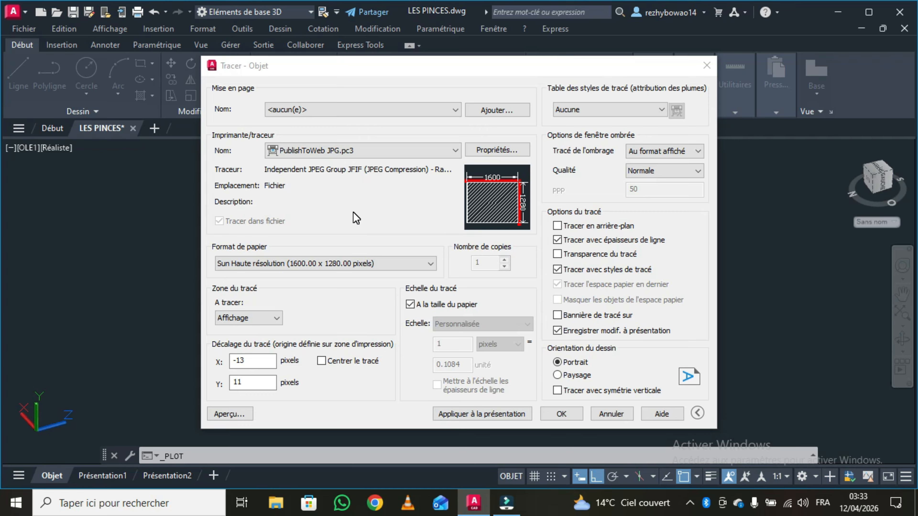
Look through the paper formats available for the JPG plotter and keep the current selection
click(425, 270)
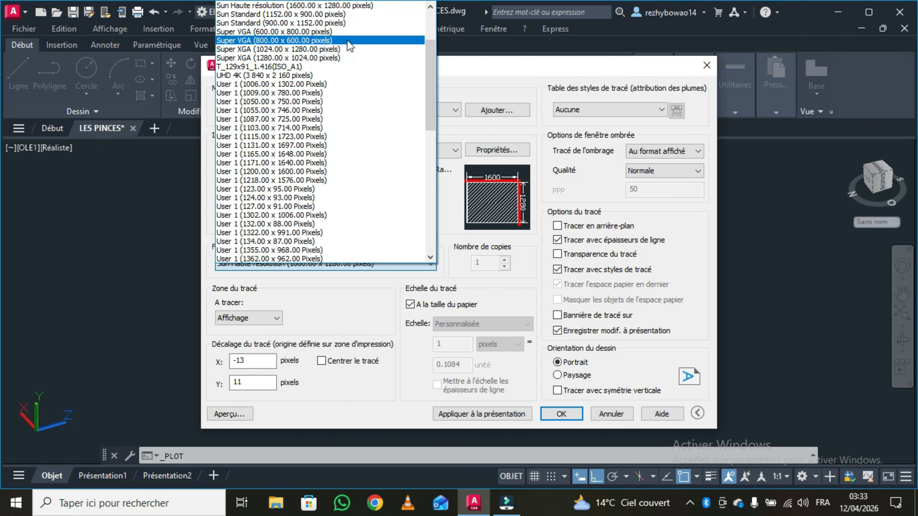
scroll(369, 123, down, 13)
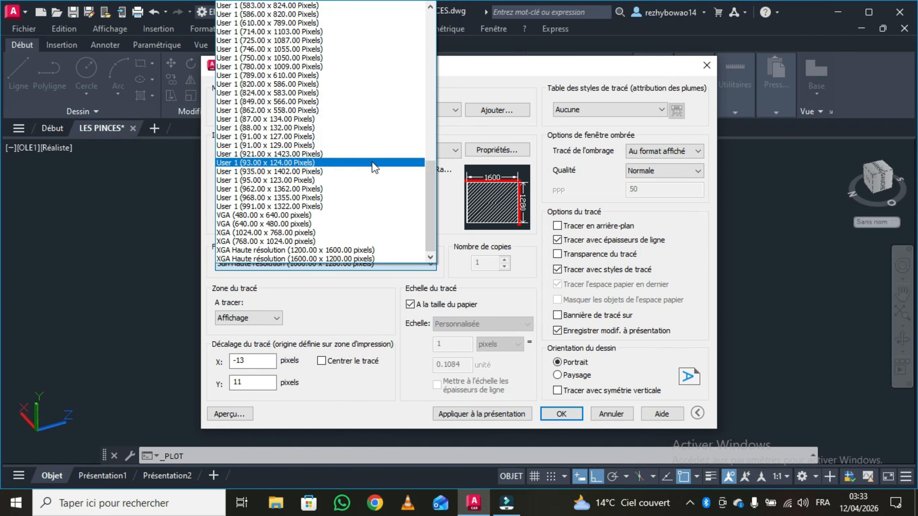
scroll(372, 161, up, 2)
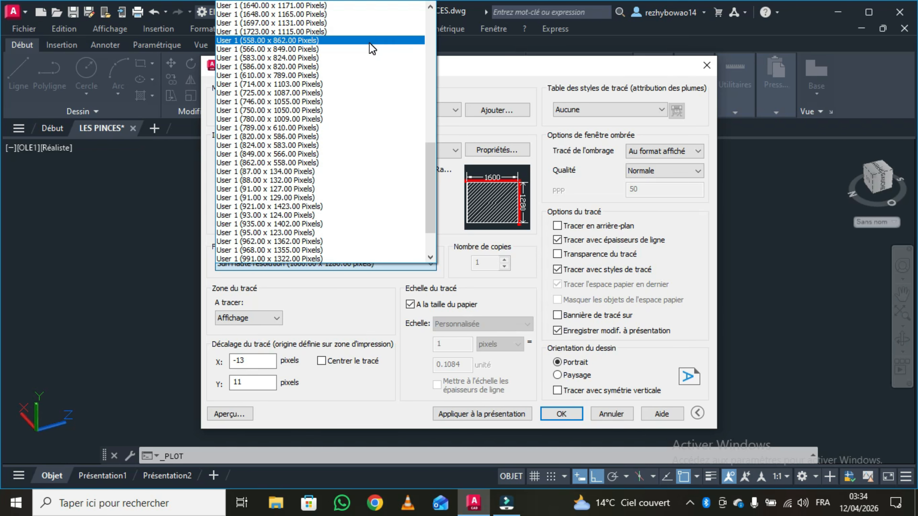
scroll(384, 119, up, 1)
scroll(385, 119, up, 2)
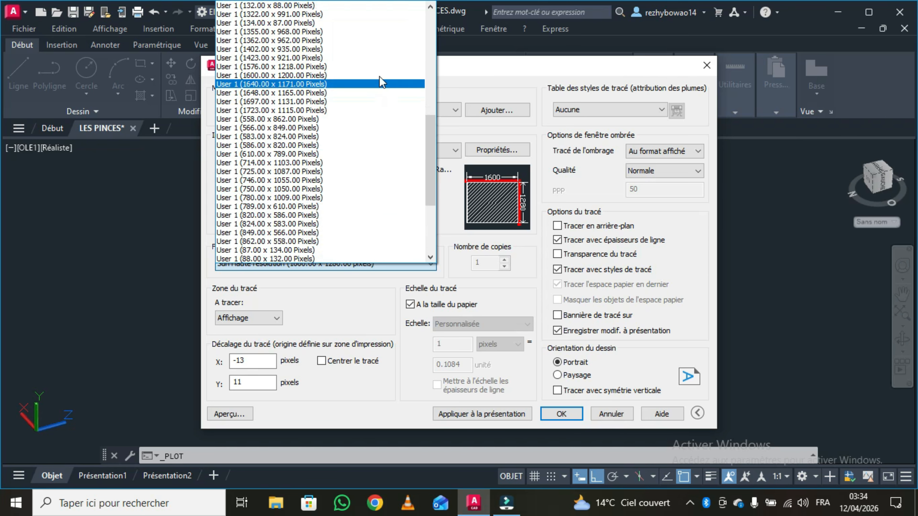
scroll(389, 101, up, 3)
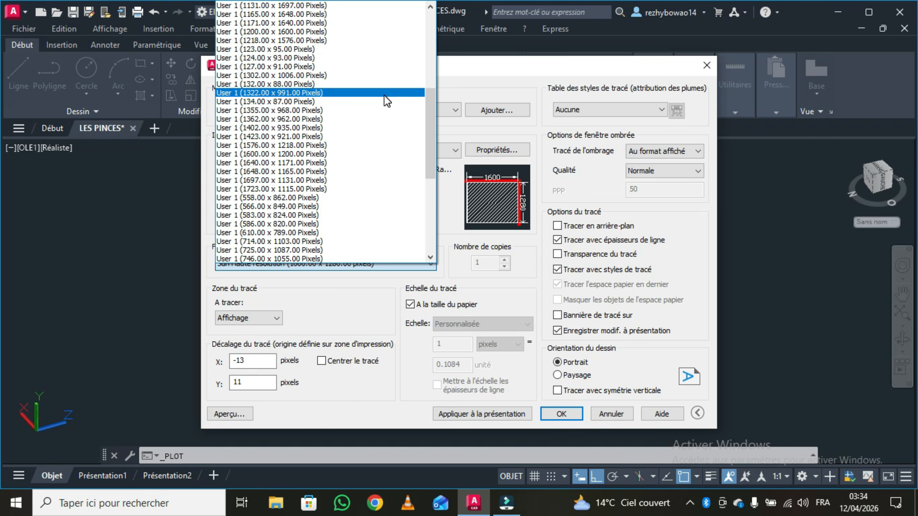
click(449, 206)
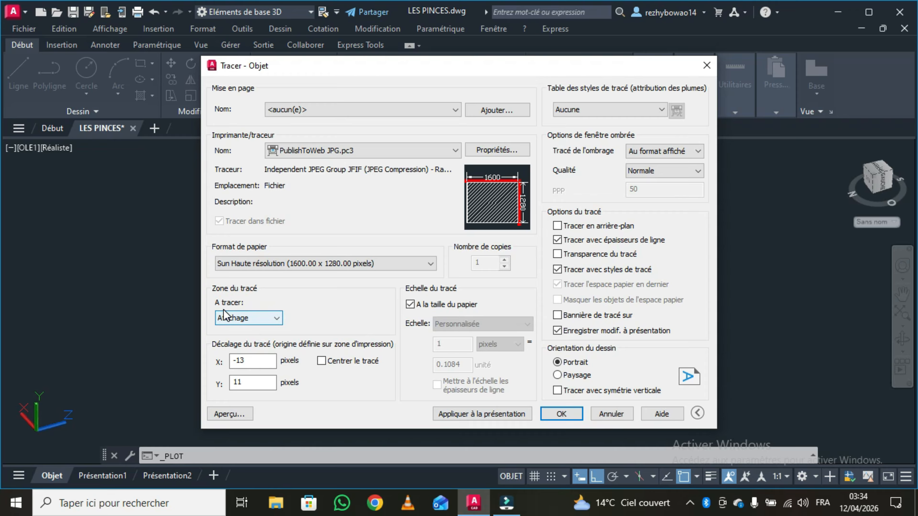
Set the plot area to Fenêtre with a window enclosing the whole clamp model, and centre the plot
click(277, 319)
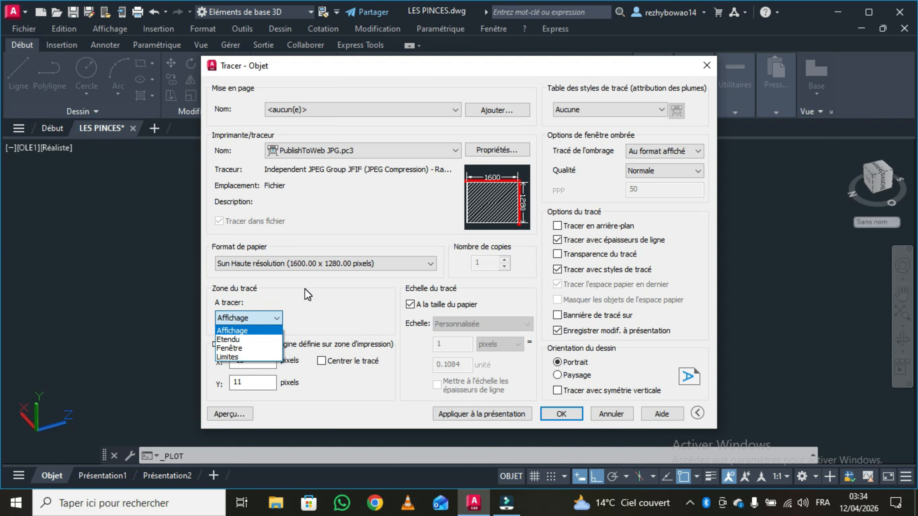
click(251, 347)
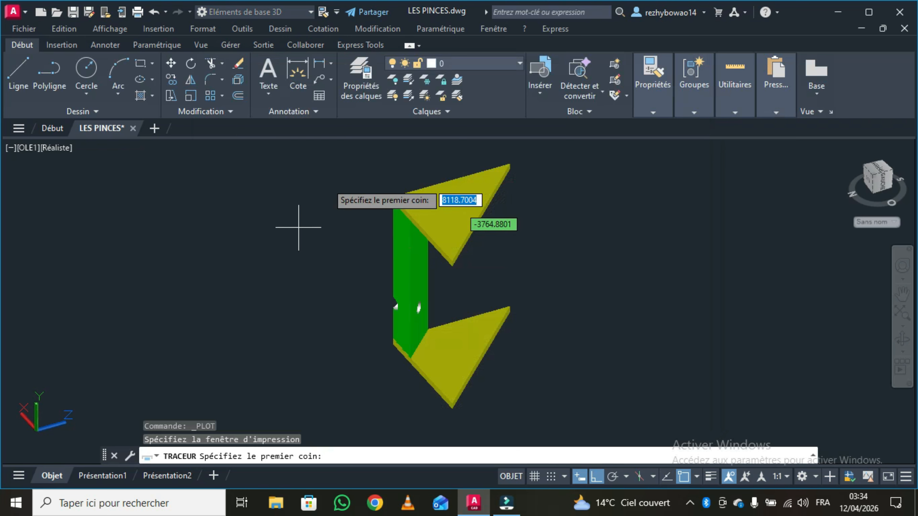
click(334, 141)
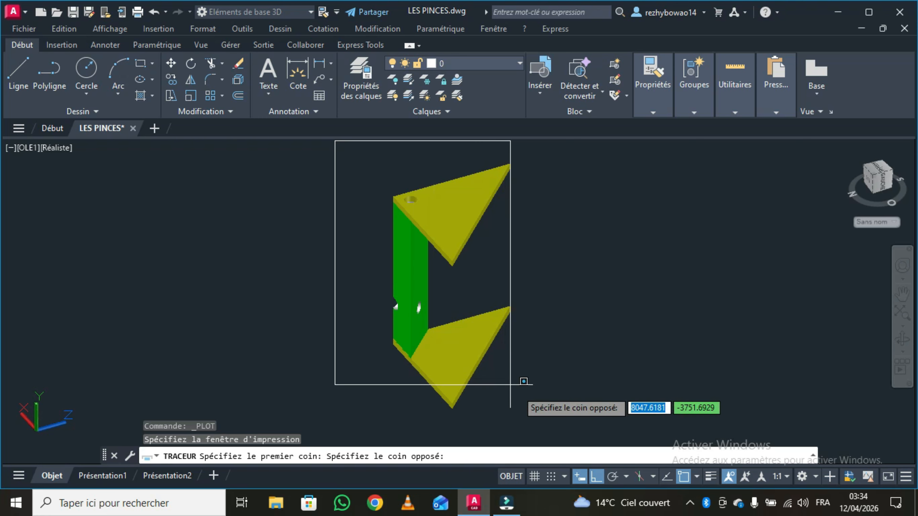
click(559, 430)
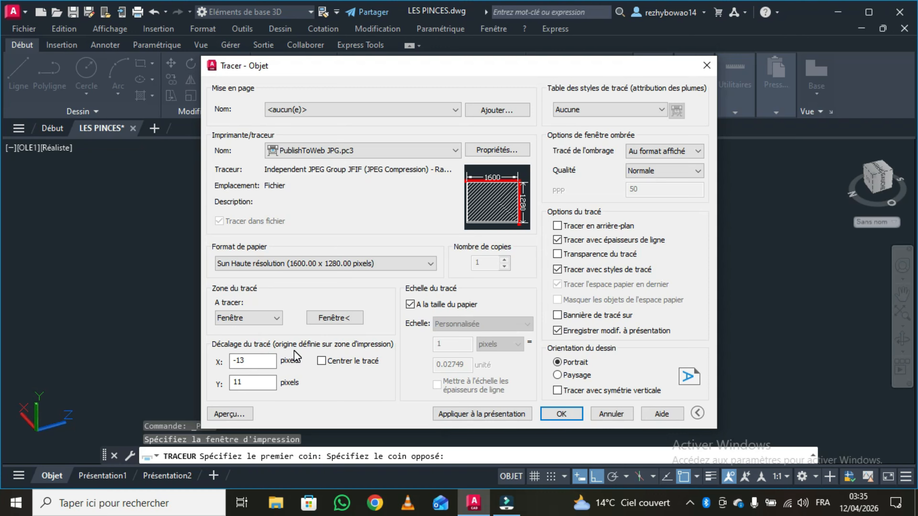
click(321, 362)
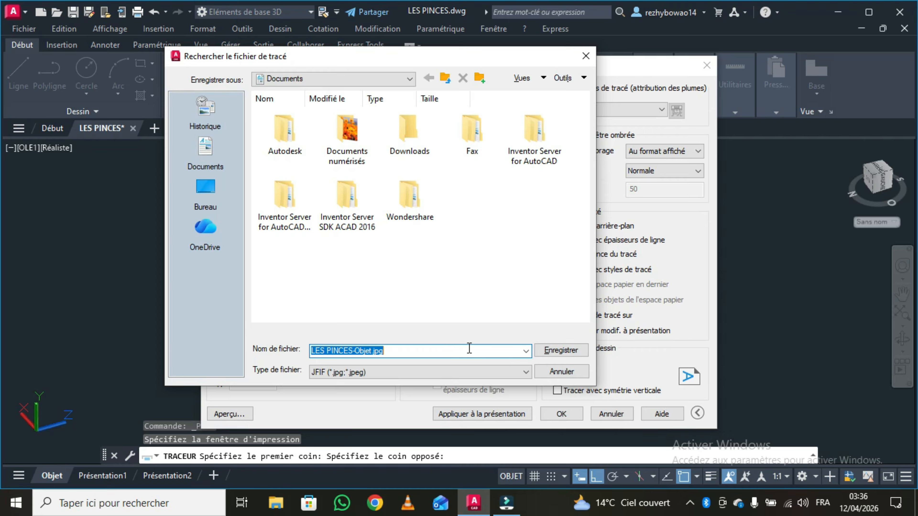
Run the plot and save the JPG on the desktop (Bureau) under the name LES PINCES
click(413, 349)
key(BackSpace)
key(BackSpace)
key(BackSpace)
key(BackSpace)
key(BackSpace)
key(BackSpace)
key(BackSpace)
key(BackSpace)
key(BackSpace)
key(BackSpace)
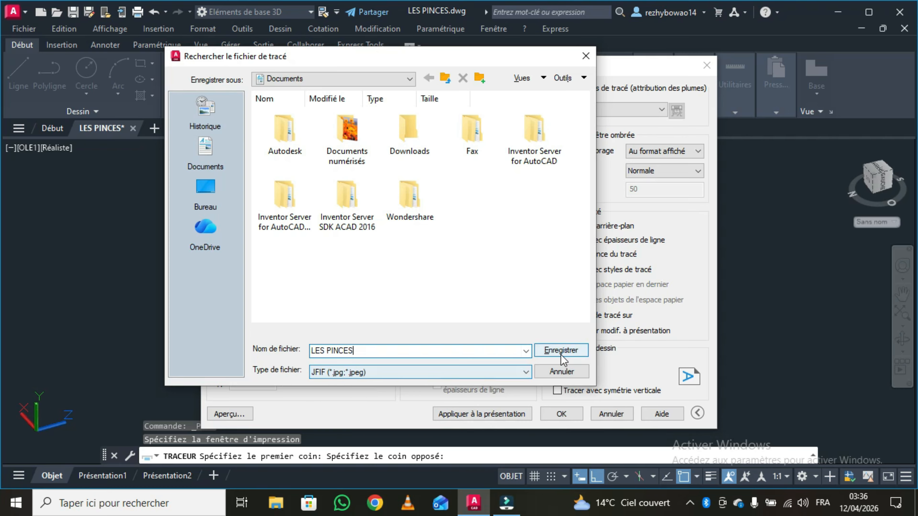
click(206, 188)
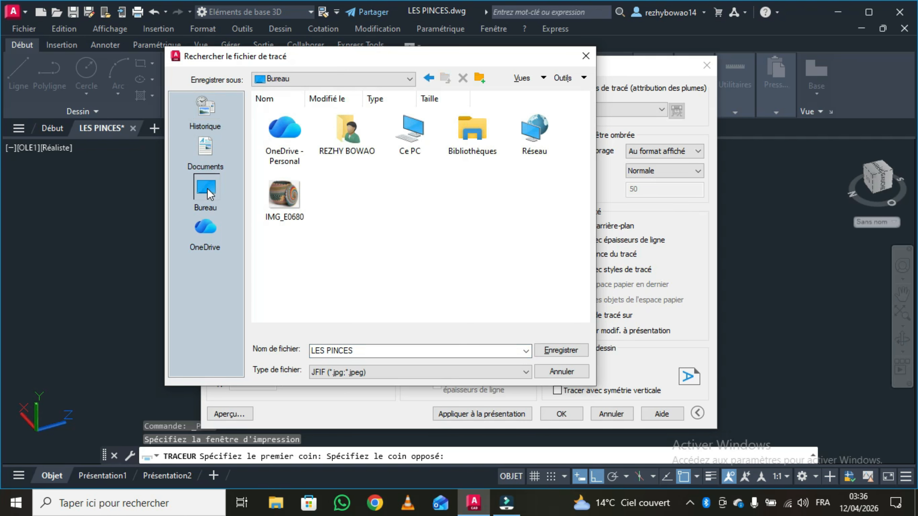
click(570, 351)
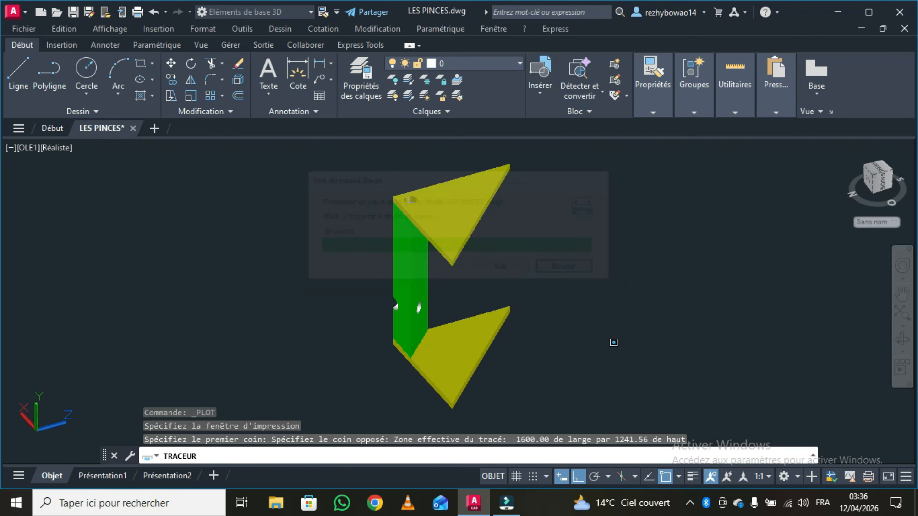
Open the LES PINCES image from the desktop in a maximized Photos window and rotate it
key(super+d)
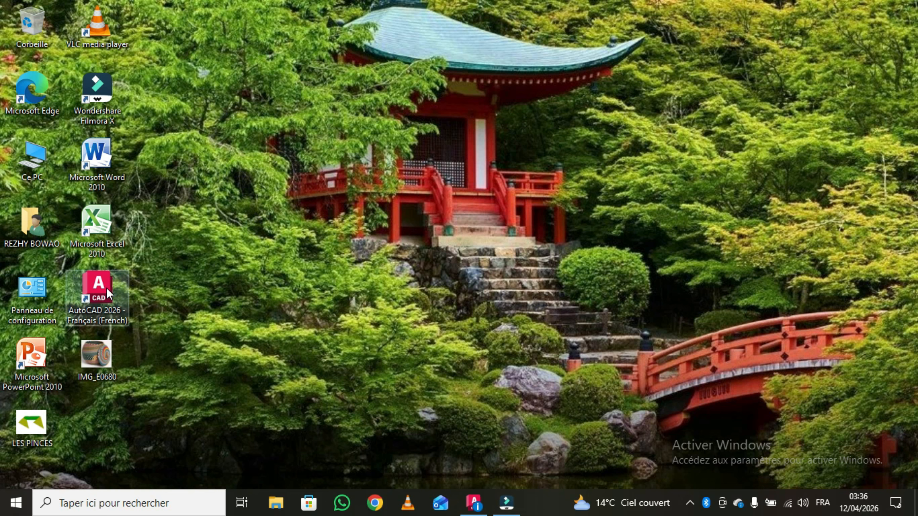
double_click(30, 428)
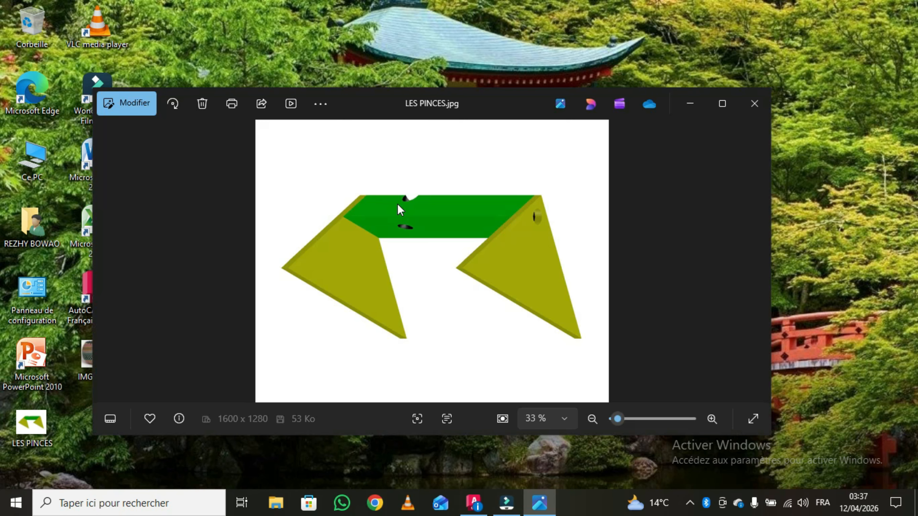
click(723, 104)
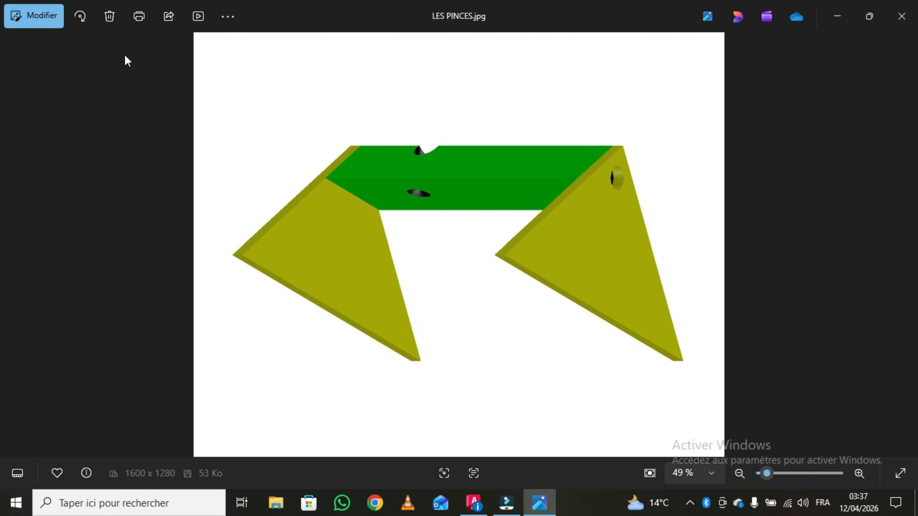
click(83, 25)
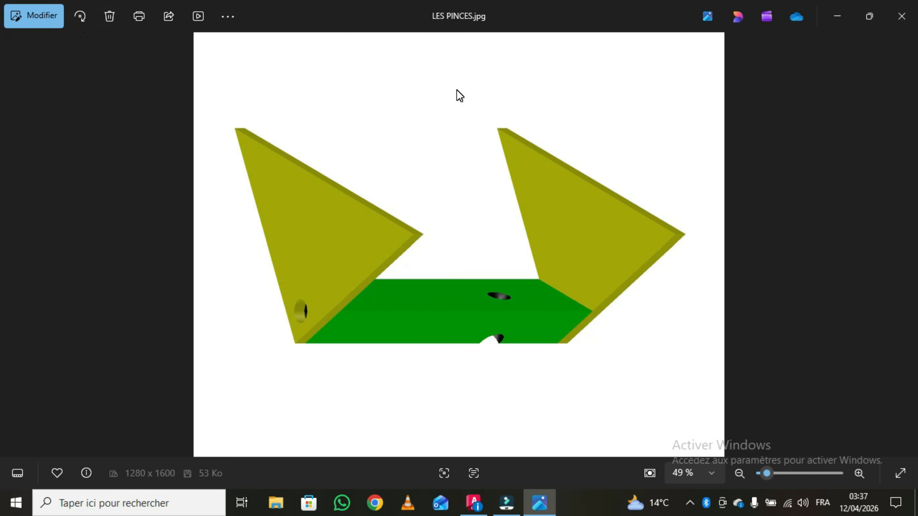